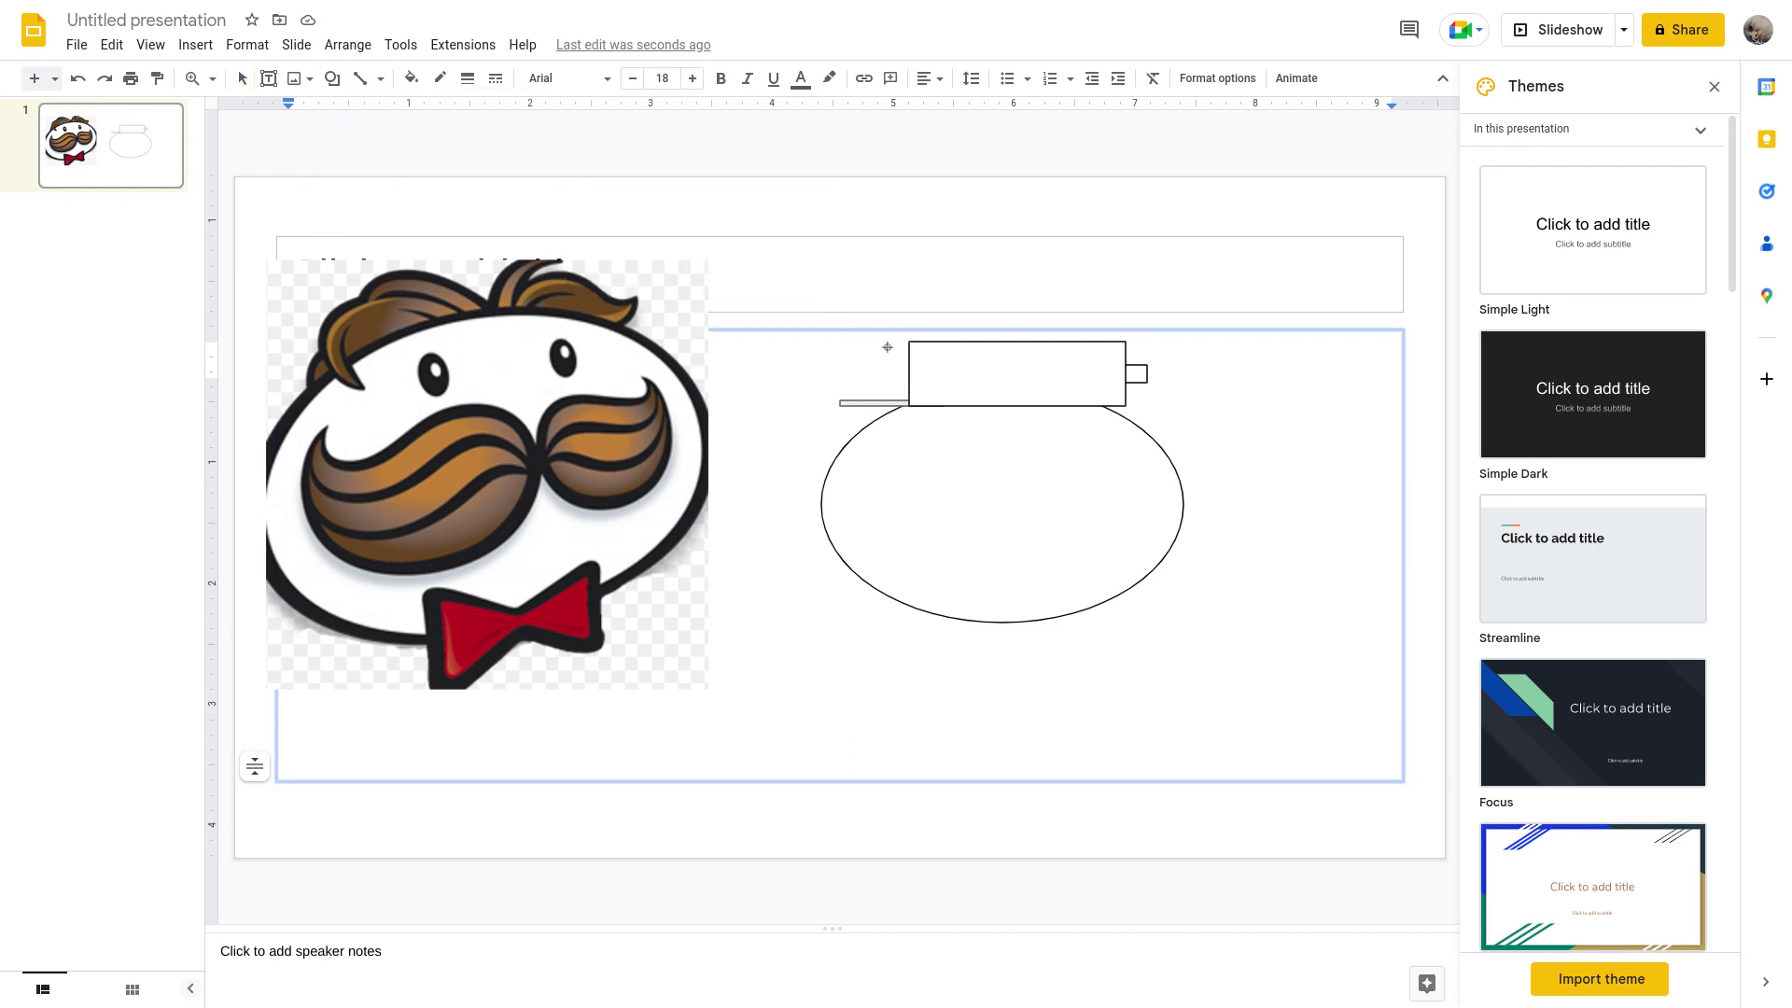
- Draw a small square left of the hair and give the wide hair rectangle a black outline
{"action": "left_click_drag", "start_coordinate": [880, 374], "coordinate": [943, 420]}
{"action": "left_click", "coordinate": [1173, 239]}
{"action": "left_click", "coordinate": [1057, 394]}
{"action": "left_click", "coordinate": [439, 78]}
{"action": "left_click", "coordinate": [446, 237]}
- Make the outlines of the small square and the thin line black
{"action": "left_click", "coordinate": [883, 409]}
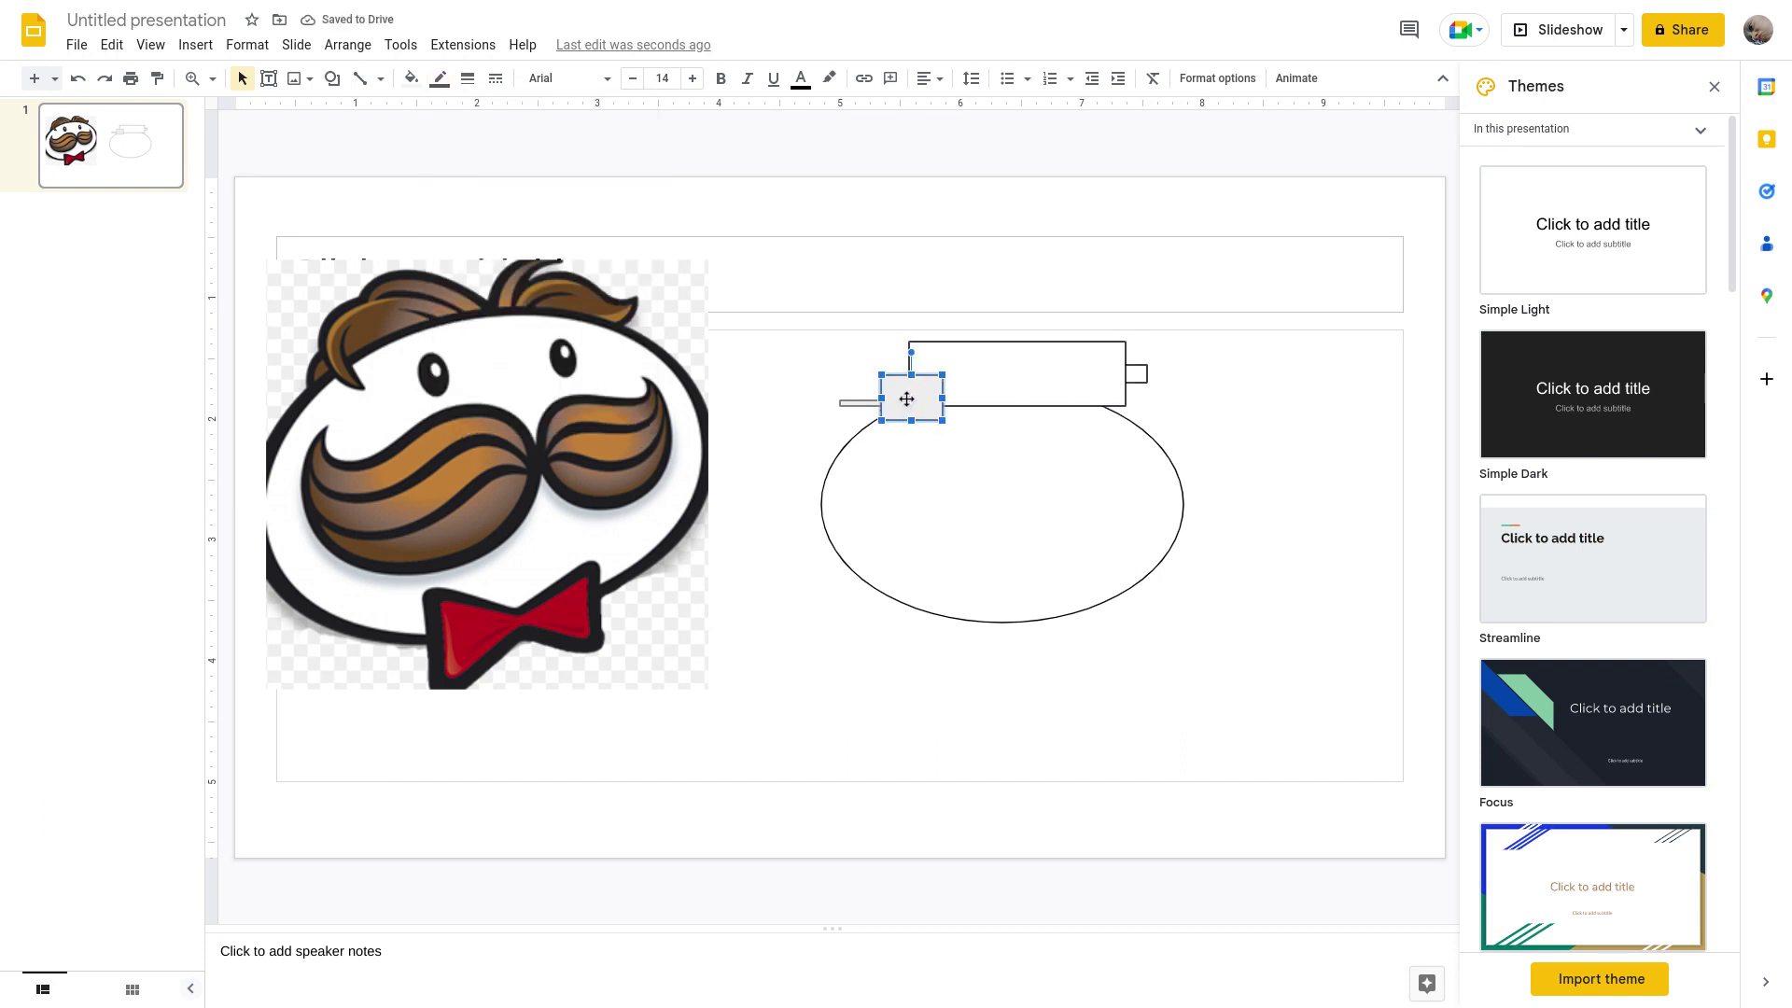
{"action": "left_click", "coordinate": [441, 79]}
{"action": "left_click", "coordinate": [448, 136]}
{"action": "left_click", "coordinate": [847, 413]}
{"action": "left_click", "coordinate": [847, 404]}
{"action": "left_click", "coordinate": [411, 78]}
{"action": "left_click", "coordinate": [439, 78]}
{"action": "left_click", "coordinate": [448, 135]}
- Fill the thin line, the small square and the wide hair rectangle black
{"action": "left_click", "coordinate": [412, 79]}
{"action": "left_click", "coordinate": [420, 169]}
{"action": "left_click", "coordinate": [900, 383]}
{"action": "left_click", "coordinate": [410, 78]}
{"action": "left_click", "coordinate": [420, 169]}
{"action": "left_click", "coordinate": [1060, 364]}
{"action": "left_click", "coordinate": [412, 80]}
{"action": "left_click", "coordinate": [419, 170]}
- Fill the small box right of the hair black, then deselect everything
{"action": "left_click", "coordinate": [1148, 372]}
{"action": "left_click", "coordinate": [417, 80]}
{"action": "left_click", "coordinate": [426, 172]}
{"action": "left_click", "coordinate": [1319, 539]}
{"action": "left_click", "coordinate": [989, 222]}
{"action": "left_click", "coordinate": [331, 79]}
- Draw a small oval as the left eye and paste a copy to the right as the second eye
{"action": "mouse_move", "coordinate": [371, 116]}
{"action": "left_click", "coordinate": [580, 156]}
{"action": "left_click_drag", "start_coordinate": [919, 434], "coordinate": [948, 465]}
{"action": "left_click", "coordinate": [1013, 443]}
{"action": "key", "text": "ctrl+v"}
{"action": "left_click_drag", "start_coordinate": [959, 467], "coordinate": [1069, 453]}
{"action": "left_click", "coordinate": [1291, 560]}
- Give both eye ovals a black fill, with a black outline on the left eye
{"action": "left_click", "coordinate": [1430, 436]}
{"action": "left_click", "coordinate": [936, 443]}
{"action": "left_click", "coordinate": [440, 78]}
{"action": "left_click", "coordinate": [447, 136]}
{"action": "left_click", "coordinate": [410, 79]}
{"action": "left_click", "coordinate": [418, 167]}
{"action": "left_click", "coordinate": [1059, 453]}
{"action": "left_click", "coordinate": [411, 78]}
{"action": "left_click", "coordinate": [445, 140]}
{"action": "left_click", "coordinate": [410, 78]}
{"action": "left_click", "coordinate": [418, 170]}
- Draw a small oval with white fill and white outline for an eye highlight
{"action": "left_click", "coordinate": [332, 78]}
{"action": "mouse_move", "coordinate": [389, 121]}
{"action": "mouse_move", "coordinate": [509, 113]}
{"action": "left_click", "coordinate": [579, 154]}
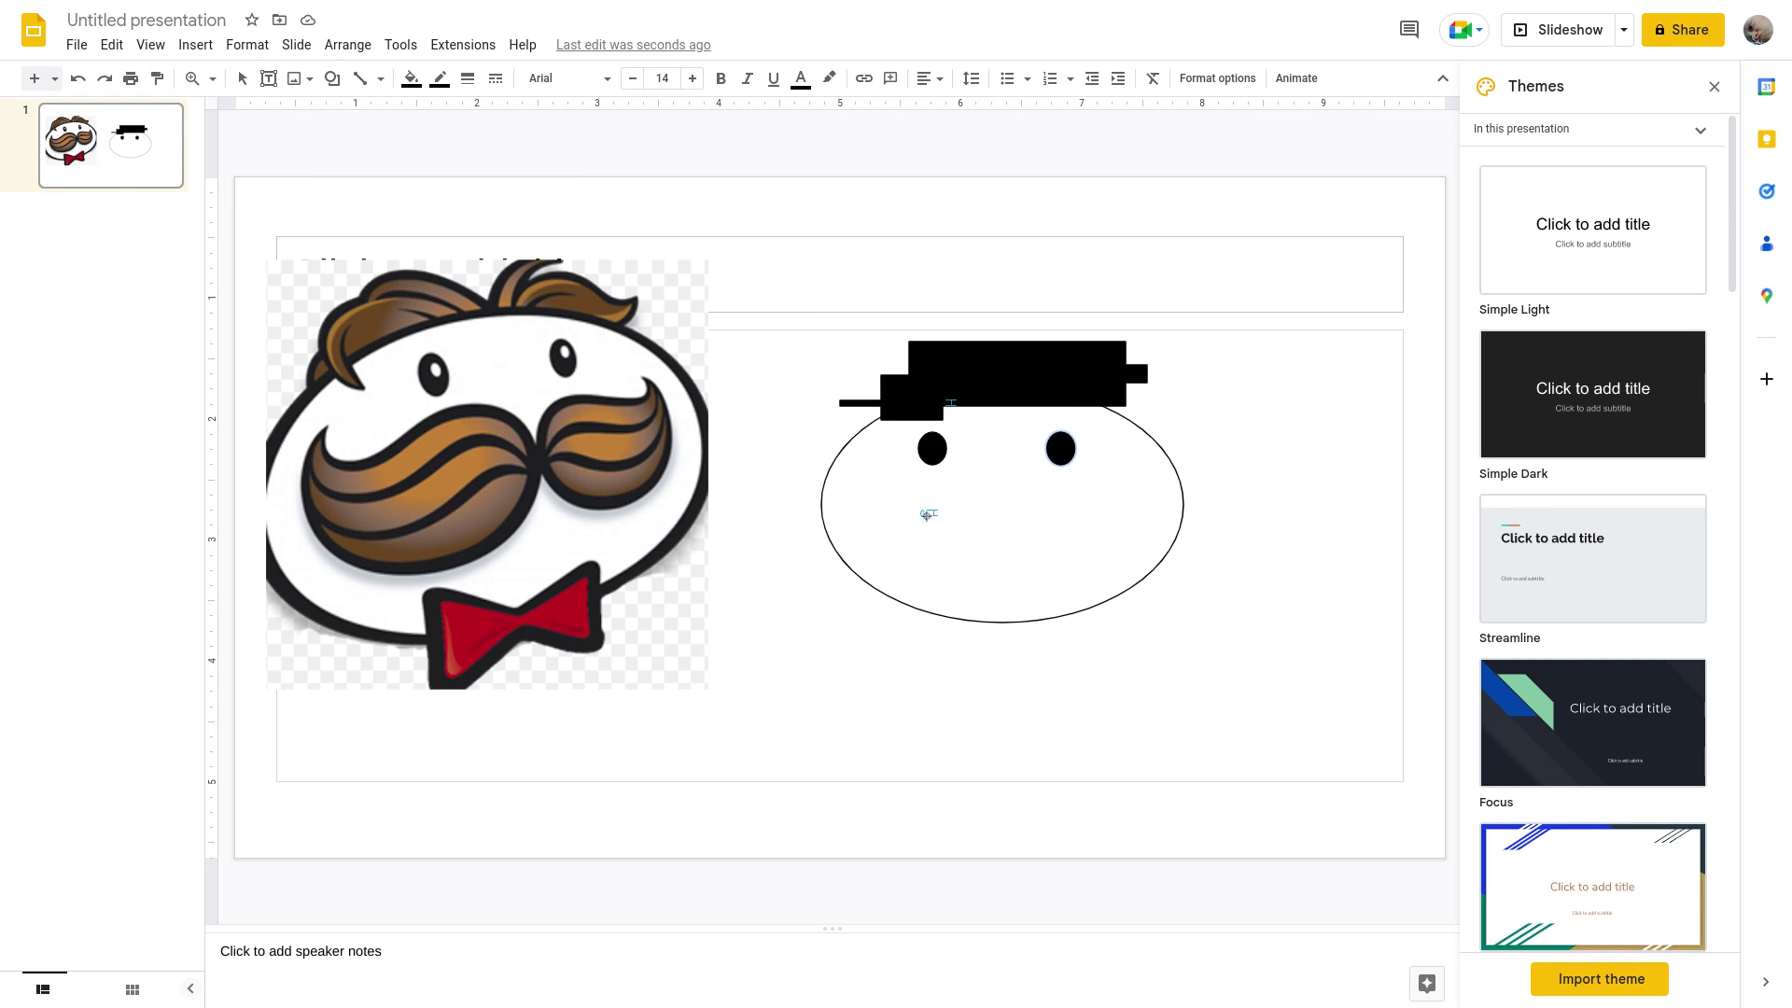
{"action": "left_click_drag", "start_coordinate": [922, 512], "coordinate": [944, 532]}
{"action": "left_click", "coordinate": [438, 80]}
{"action": "left_click", "coordinate": [467, 137]}
{"action": "left_click", "coordinate": [410, 80]}
{"action": "left_click", "coordinate": [441, 167]}
- Place the white highlight inside the left eye and a pasted copy inside the right eye
{"action": "left_click_drag", "start_coordinate": [936, 522], "coordinate": [932, 446]}
{"action": "left_click", "coordinate": [1018, 551]}
{"action": "key", "text": "ctrl+v"}
{"action": "left_click_drag", "start_coordinate": [952, 538], "coordinate": [1064, 446]}
{"action": "left_click", "coordinate": [1303, 559]}
- Draw the first small moustache rectangle just below the left eye
{"action": "left_click", "coordinate": [1416, 356]}
{"action": "left_click", "coordinate": [295, 79]}
{"action": "left_click", "coordinate": [332, 78]}
{"action": "left_click", "coordinate": [332, 79]}
{"action": "mouse_move", "coordinate": [372, 115]}
{"action": "left_click", "coordinate": [589, 125]}
{"action": "left_click_drag", "start_coordinate": [886, 476], "coordinate": [955, 494]}
{"action": "left_click", "coordinate": [777, 571]}
- Draw two more moustache rectangles: one across the mouth area and one on the right
{"action": "left_click", "coordinate": [332, 78]}
{"action": "mouse_move", "coordinate": [420, 121]}
{"action": "left_click", "coordinate": [578, 122]}
{"action": "left_click_drag", "start_coordinate": [939, 488], "coordinate": [1062, 513]}
{"action": "left_click", "coordinate": [329, 81]}
{"action": "mouse_move", "coordinate": [392, 116]}
{"action": "left_click", "coordinate": [579, 119]}
{"action": "left_click_drag", "start_coordinate": [1036, 478], "coordinate": [1140, 500]}
{"action": "left_click", "coordinate": [996, 557]}
{"action": "left_click", "coordinate": [1275, 577]}
- Fill the small left and middle moustache rectangles black
{"action": "left_click", "coordinate": [899, 484]}
{"action": "left_click", "coordinate": [439, 78]}
{"action": "left_click", "coordinate": [447, 135]}
{"action": "left_click", "coordinate": [411, 78]}
{"action": "left_click", "coordinate": [417, 169]}
{"action": "left_click", "coordinate": [991, 500]}
{"action": "left_click", "coordinate": [411, 79]}
{"action": "left_click", "coordinate": [417, 170]}
{"action": "left_click", "coordinate": [440, 79]}
{"action": "left_click", "coordinate": [447, 135]}
- Fill the right moustache rectangle black and give it a black outline
{"action": "left_click", "coordinate": [1088, 489]}
{"action": "left_click", "coordinate": [411, 78]}
{"action": "left_click", "coordinate": [418, 170]}
{"action": "left_click", "coordinate": [1242, 614]}
{"action": "left_click", "coordinate": [1055, 489]}
{"action": "left_click", "coordinate": [439, 78]}
{"action": "left_click", "coordinate": [447, 136]}
{"action": "left_click", "coordinate": [1296, 345]}
{"action": "left_click", "coordinate": [1442, 415]}
- Draw a right triangle below the face, rotate it vertical, shorten it and position it at the chin
{"action": "left_click", "coordinate": [332, 78]}
{"action": "mouse_move", "coordinate": [381, 120]}
{"action": "left_click", "coordinate": [623, 166]}
{"action": "left_click_drag", "start_coordinate": [836, 602], "coordinate": [1001, 718]}
{"action": "left_click_drag", "start_coordinate": [915, 580], "coordinate": [892, 732]}
{"action": "left_click_drag", "start_coordinate": [953, 673], "coordinate": [941, 650]}
{"action": "left_click_drag", "start_coordinate": [882, 715], "coordinate": [844, 693]}
{"action": "left_click_drag", "start_coordinate": [946, 648], "coordinate": [958, 620]}
{"action": "left_click_drag", "start_coordinate": [893, 495], "coordinate": [904, 538]}
{"action": "left_click_drag", "start_coordinate": [928, 652], "coordinate": [938, 635]}
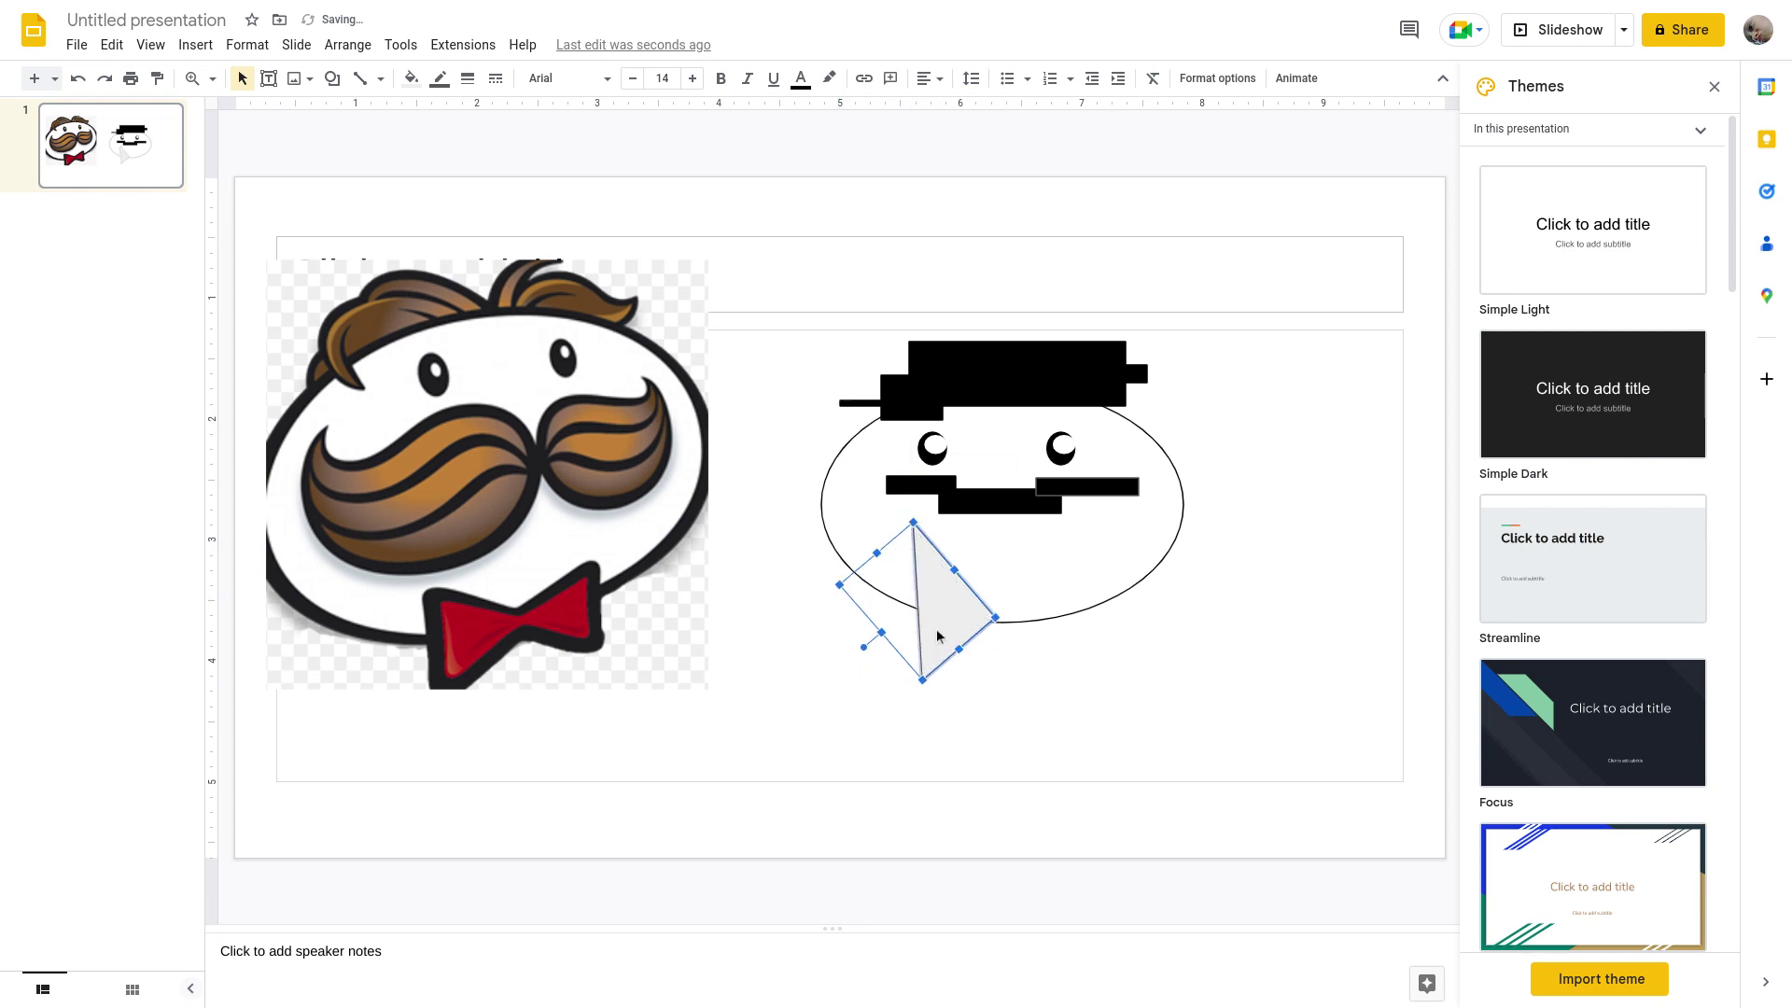
- Fill the triangle red and change its outline colour
{"action": "left_click", "coordinate": [440, 80]}
{"action": "left_click", "coordinate": [444, 132]}
{"action": "left_click", "coordinate": [412, 80]}
{"action": "left_click", "coordinate": [440, 293]}
{"action": "left_click", "coordinate": [998, 701]}
- Duplicate the red triangle, move the copy right and rotate it to complete the bow tie
{"action": "left_click", "coordinate": [948, 577]}
{"action": "left_click", "coordinate": [1047, 660]}
{"action": "key", "text": "ctrl+v"}
{"action": "left_click_drag", "start_coordinate": [960, 639], "coordinate": [1110, 591]}
{"action": "left_click_drag", "start_coordinate": [1032, 635], "coordinate": [1049, 630]}
{"action": "left_click", "coordinate": [1235, 610]}
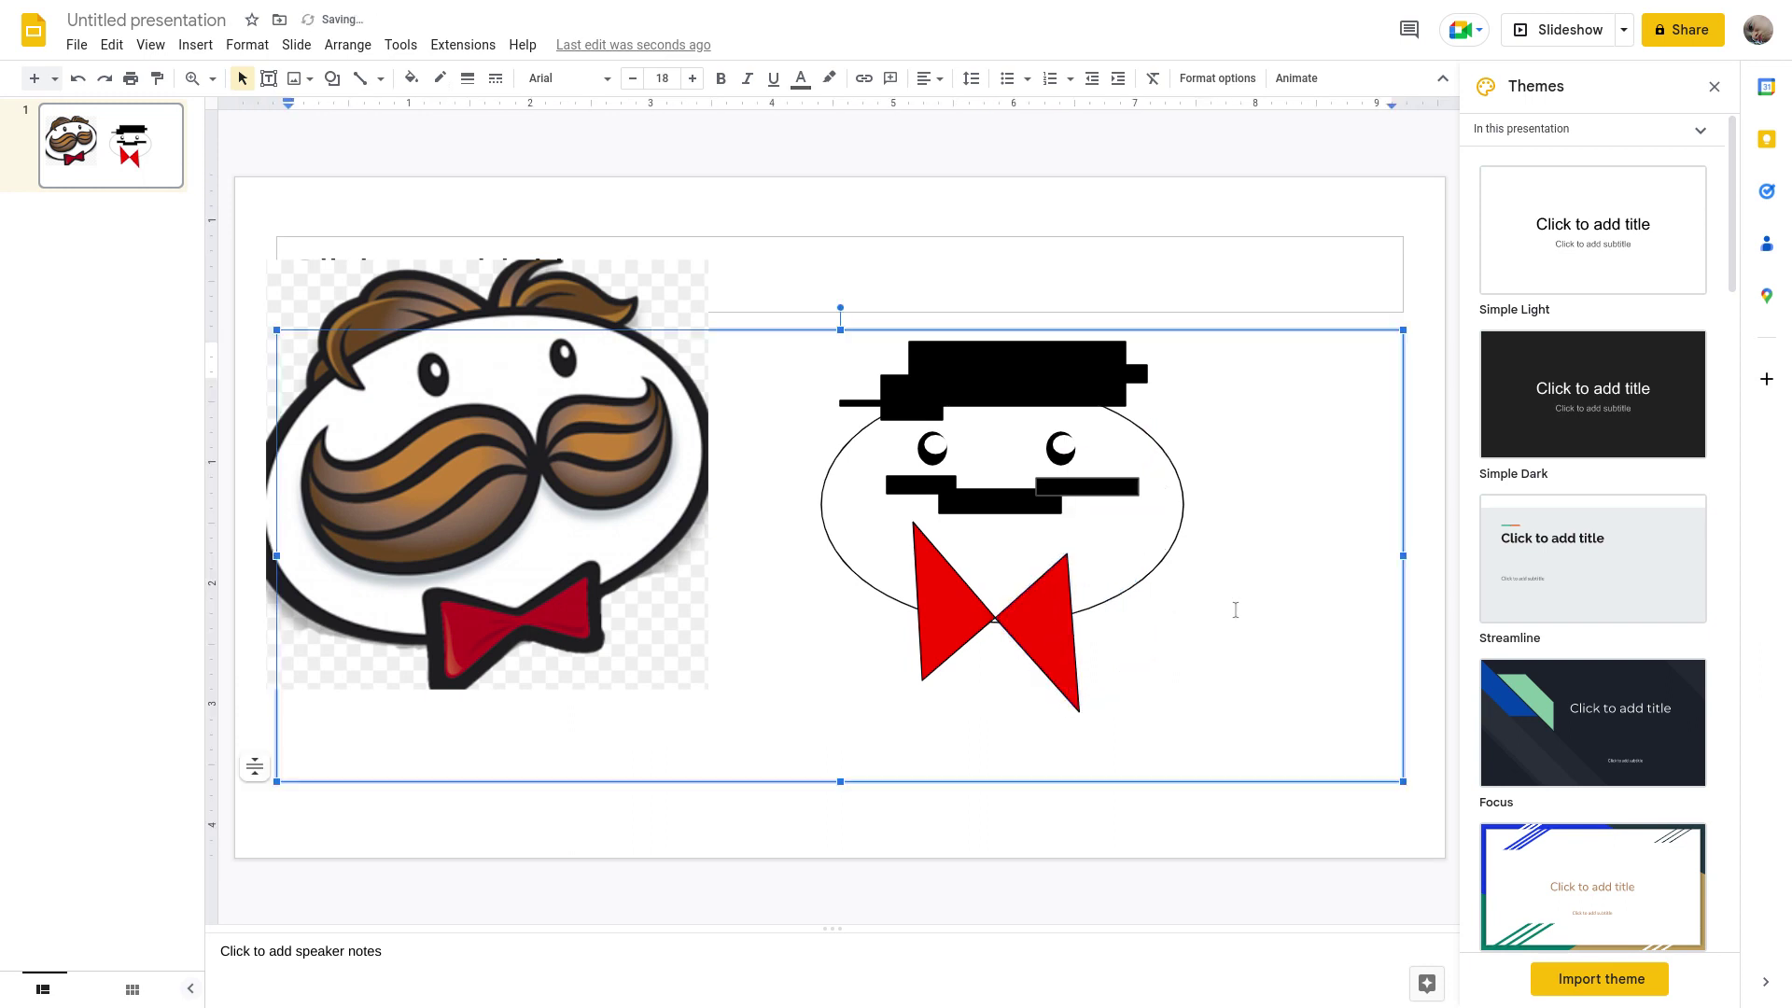